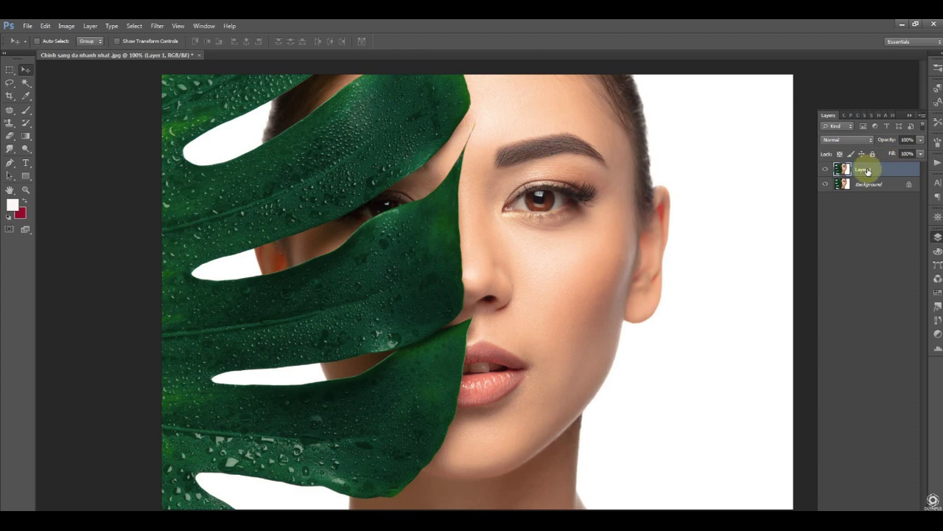
key(ctrl+l)
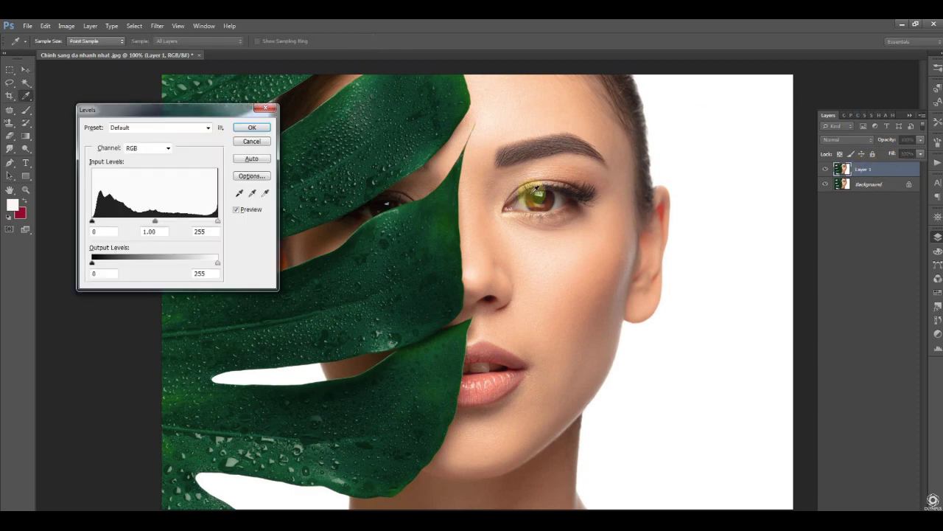
drag(218, 221, 179, 226)
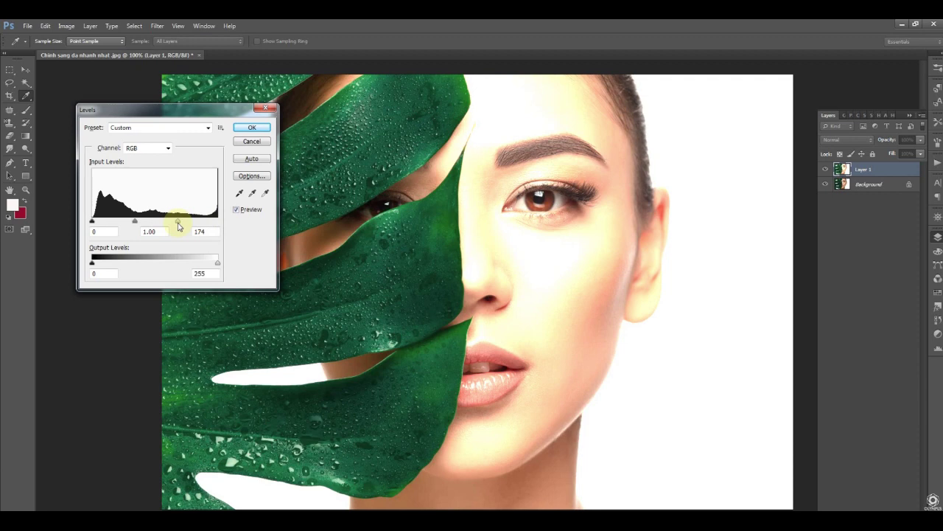
double_click(199, 231)
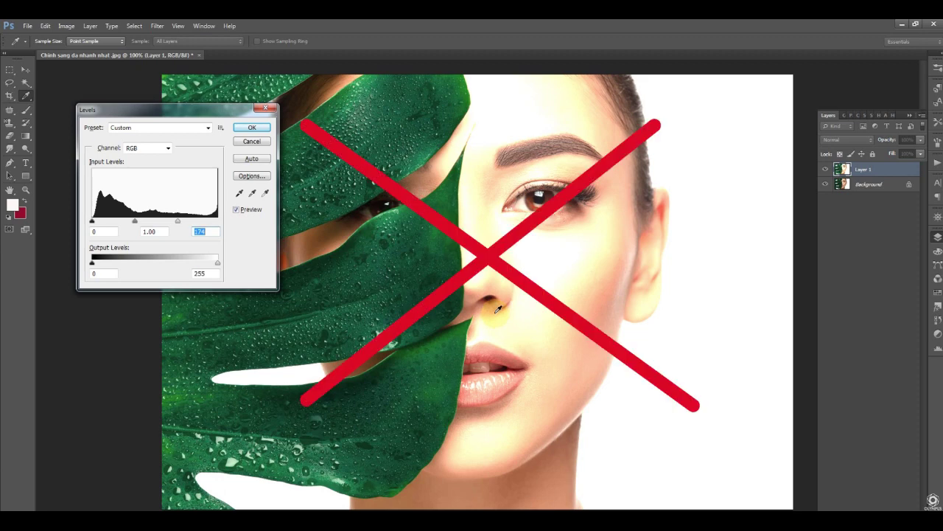
click(252, 140)
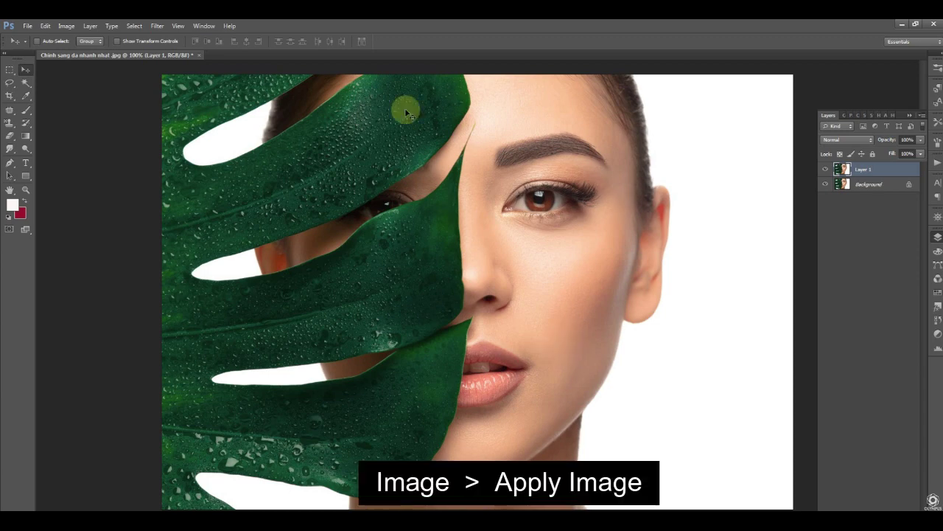
Open Image > Apply Image for the portrait
click(66, 26)
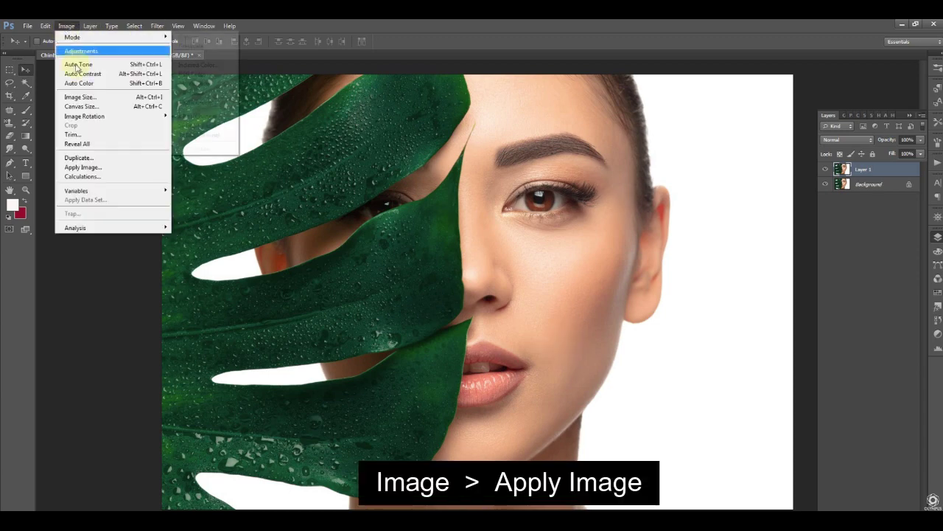
click(80, 168)
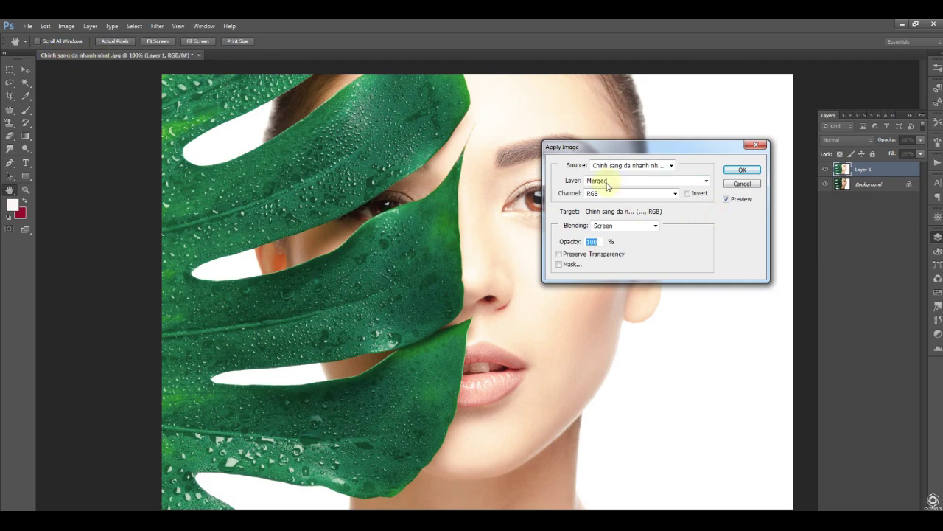
Set Apply Image to Layer 1, RGB channel, Screen blending, and move the dialog off the face
click(608, 181)
click(609, 206)
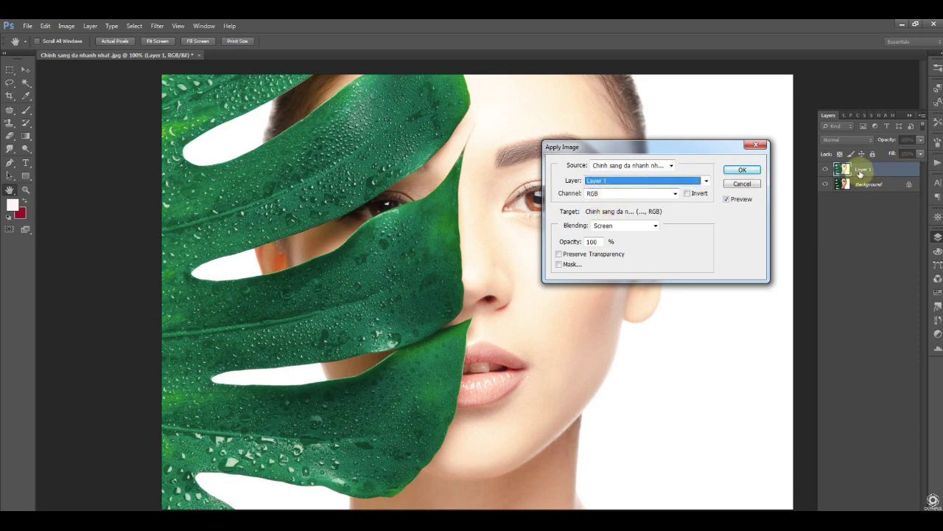
click(606, 193)
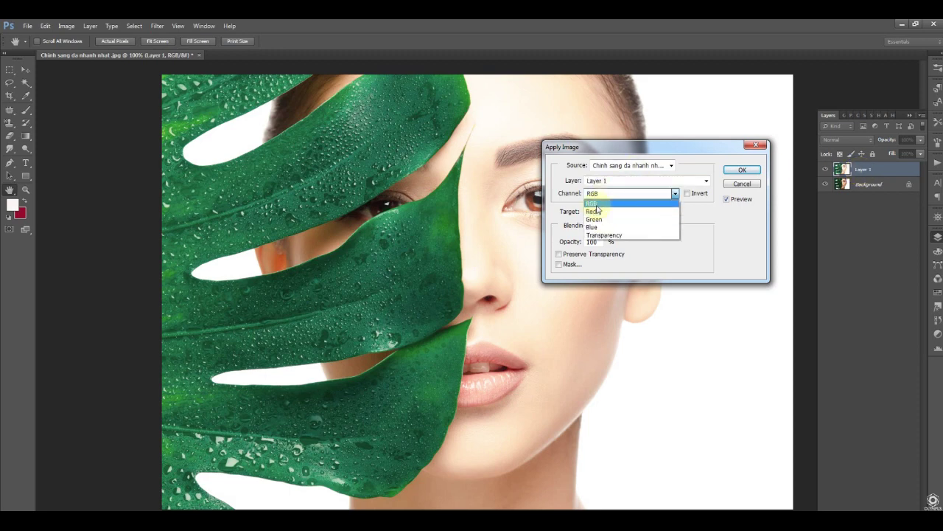
click(600, 204)
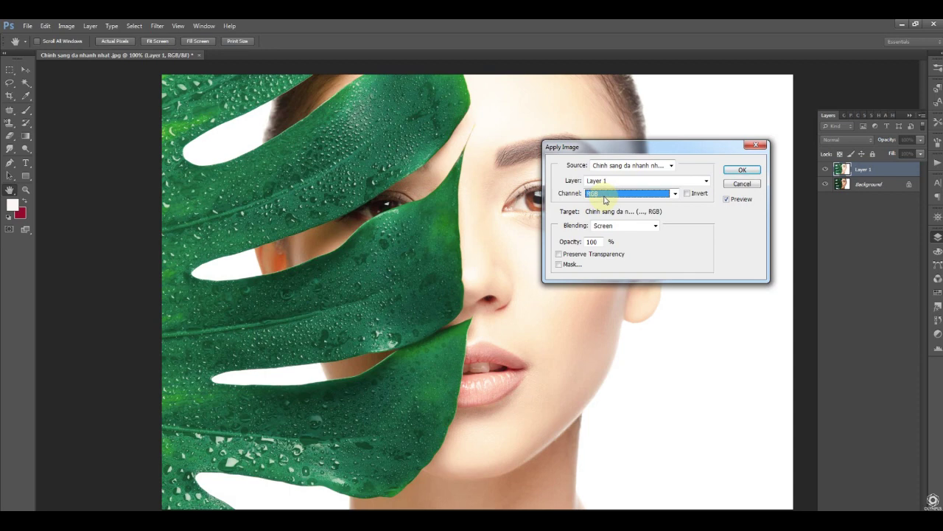
click(605, 194)
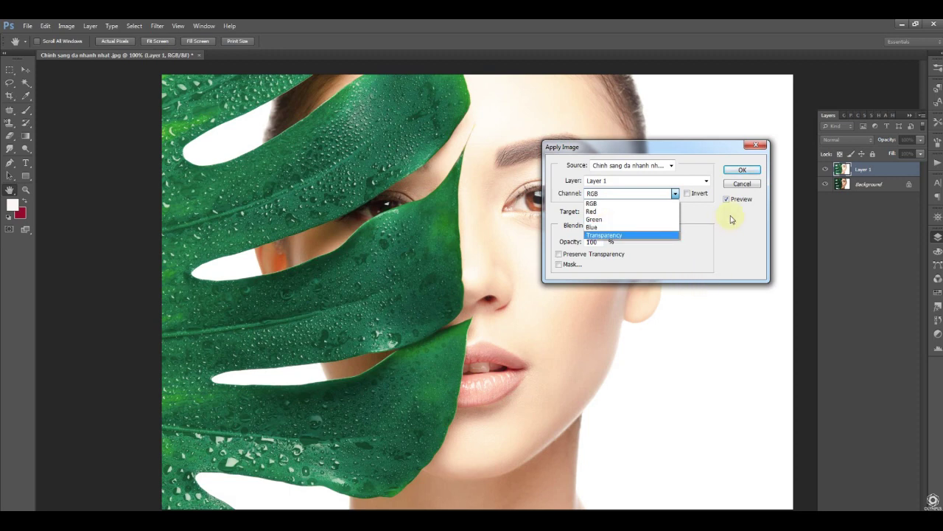
click(595, 205)
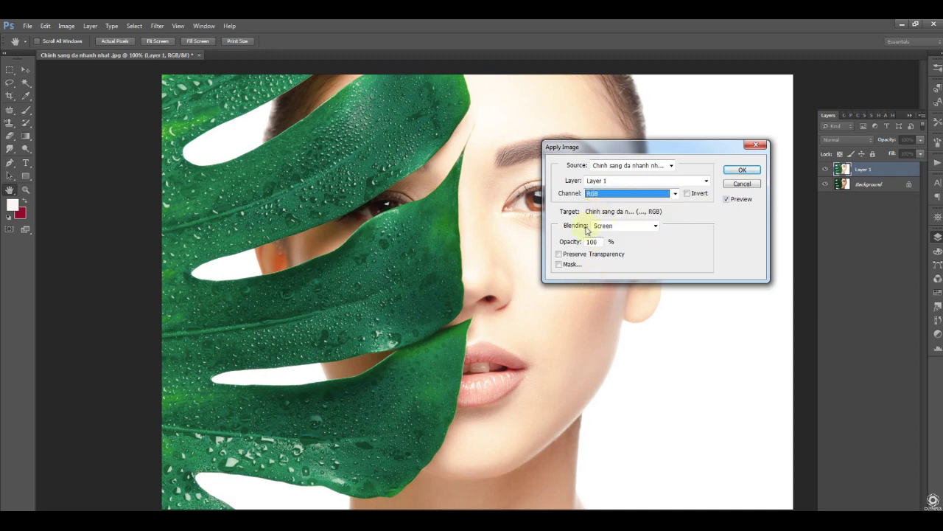
click(606, 225)
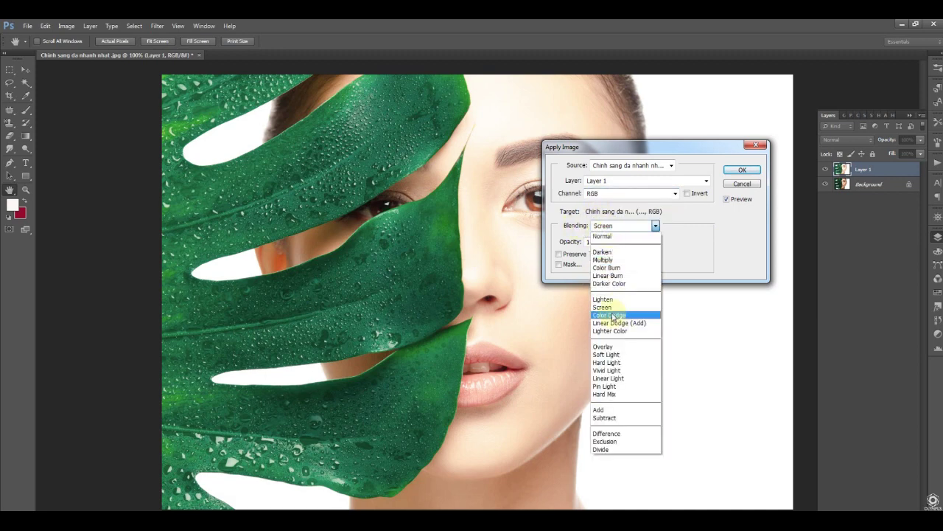
click(611, 307)
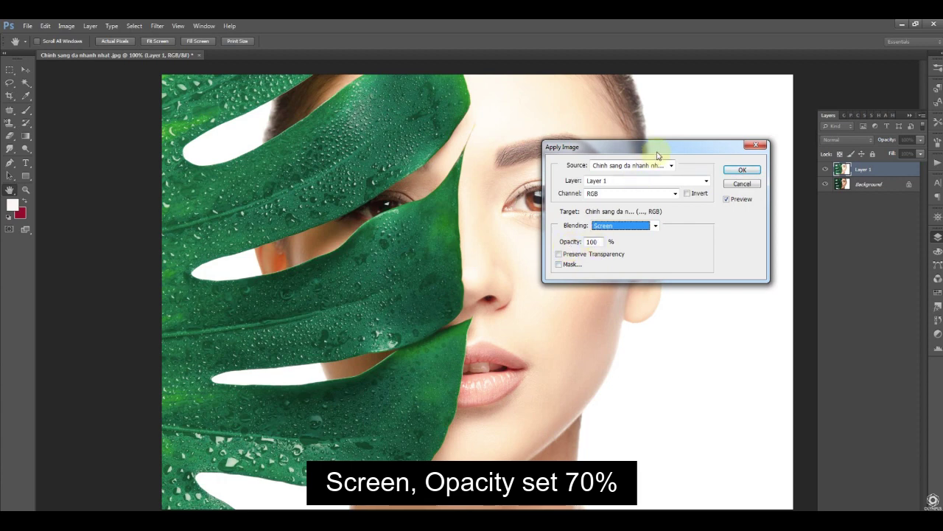
drag(664, 147, 724, 145)
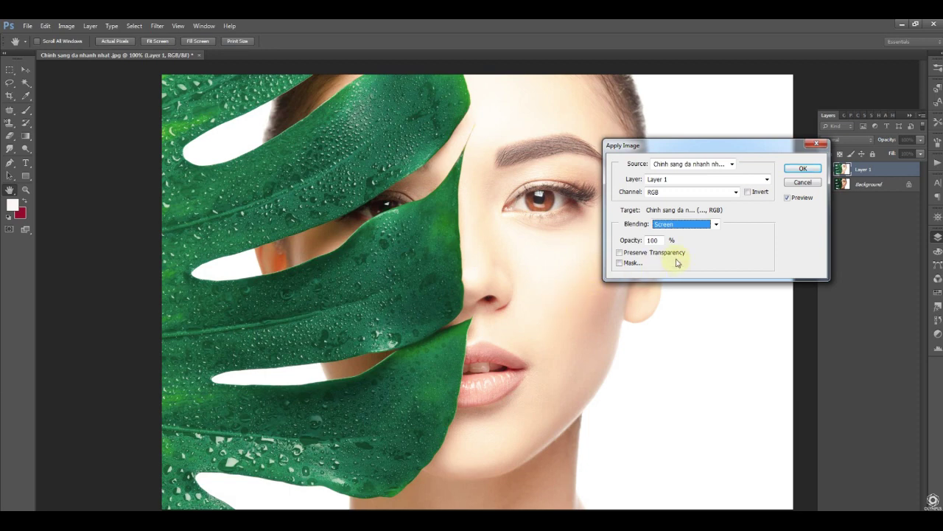
Compare the preview on and off, then apply the Screen blend at 70% opacity
click(656, 241)
double_click(655, 241)
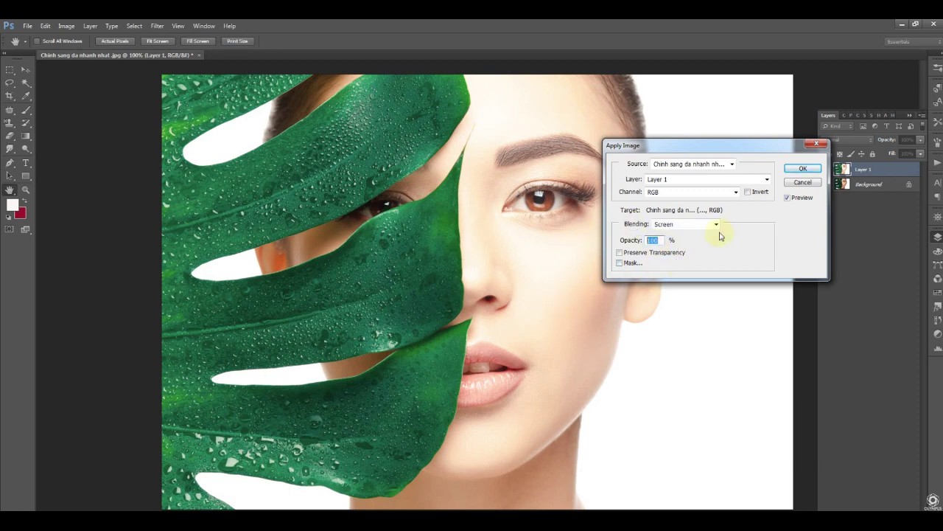
text(50)
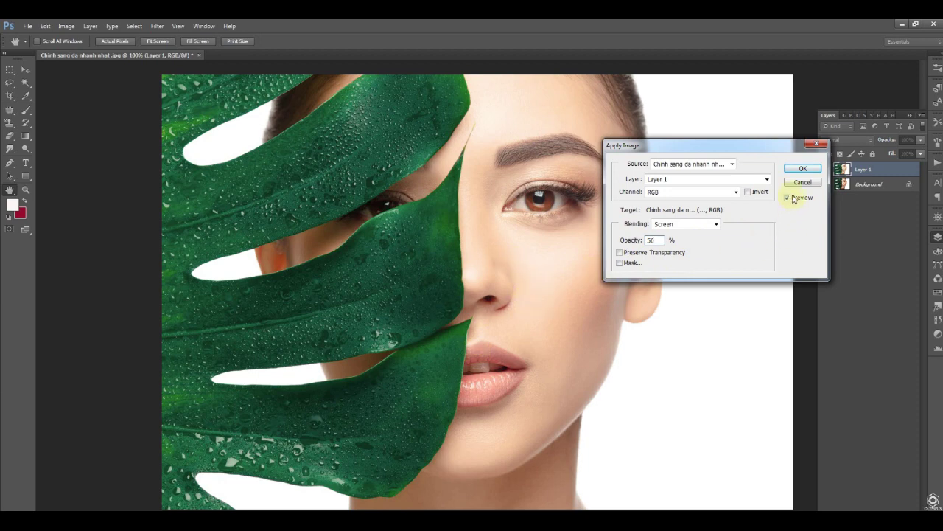
click(787, 197)
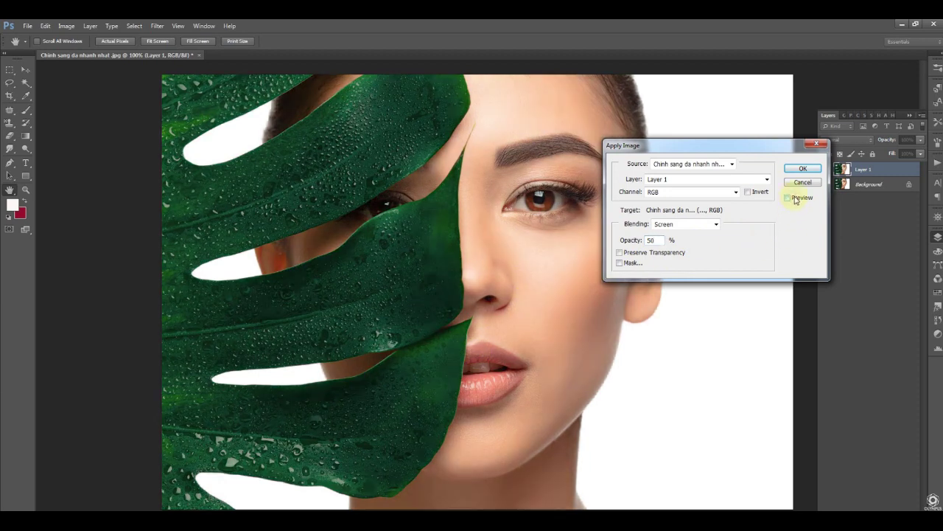
click(796, 200)
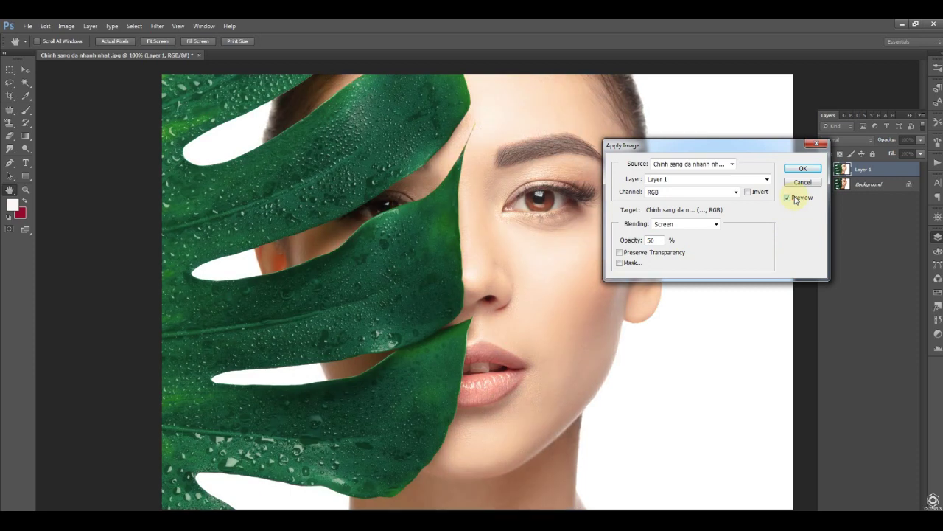
drag(658, 241, 608, 246)
text(70)
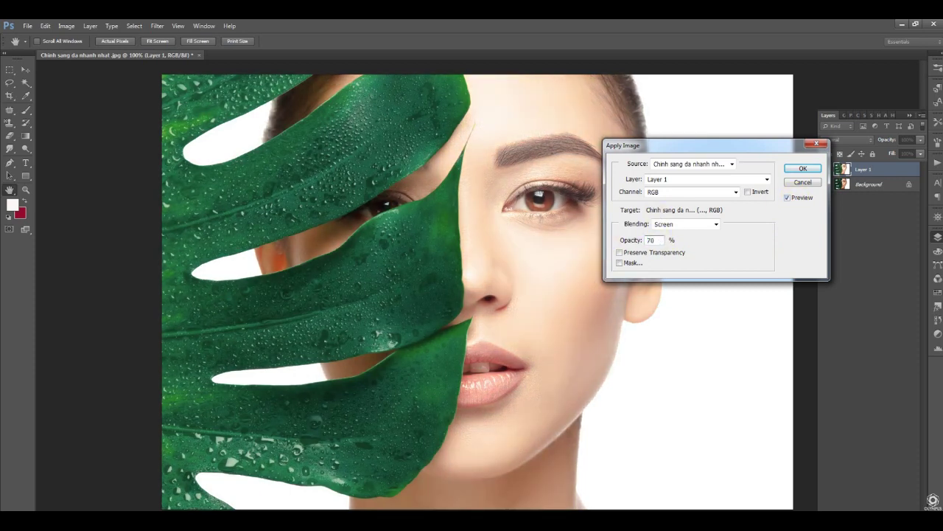
click(803, 168)
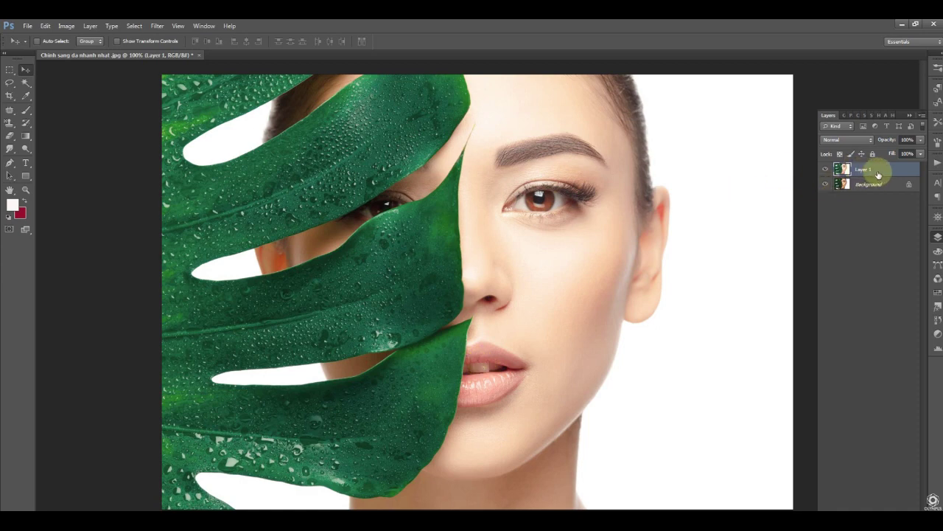
Switch to the standard Eraser with a soft 0%-hardness brush and start erasing the eyebrow
click(9, 135)
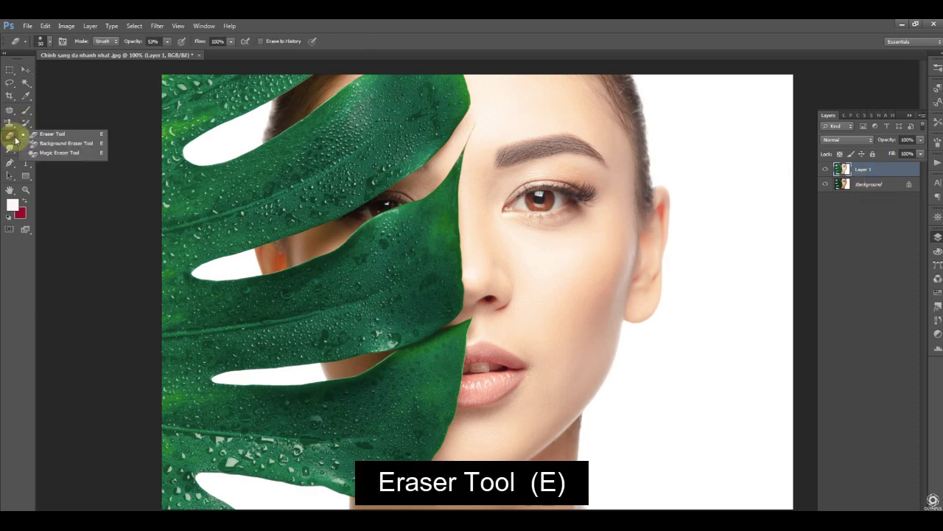
click(63, 136)
drag(516, 151, 573, 145)
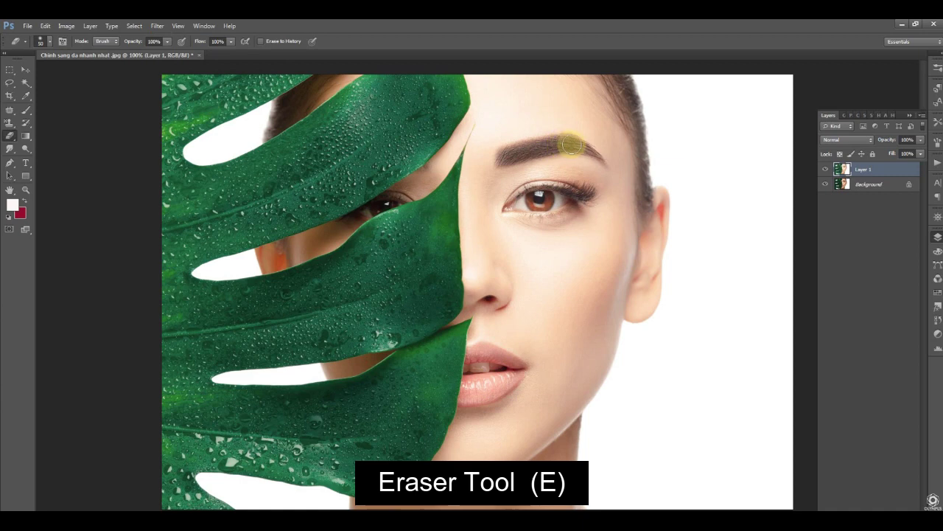
right_click(573, 145)
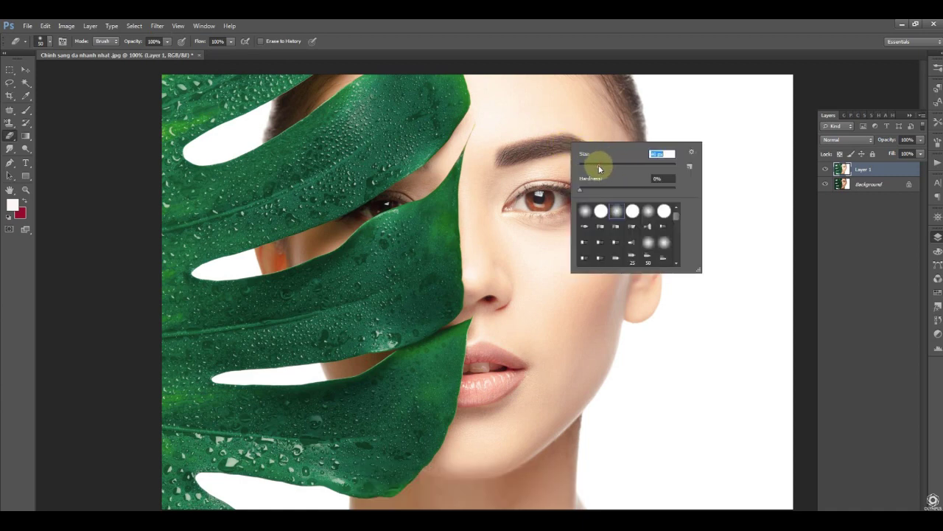
click(516, 143)
Erase the brightening from the eyebrow, eye and lips on Layer 1
drag(558, 146, 582, 147)
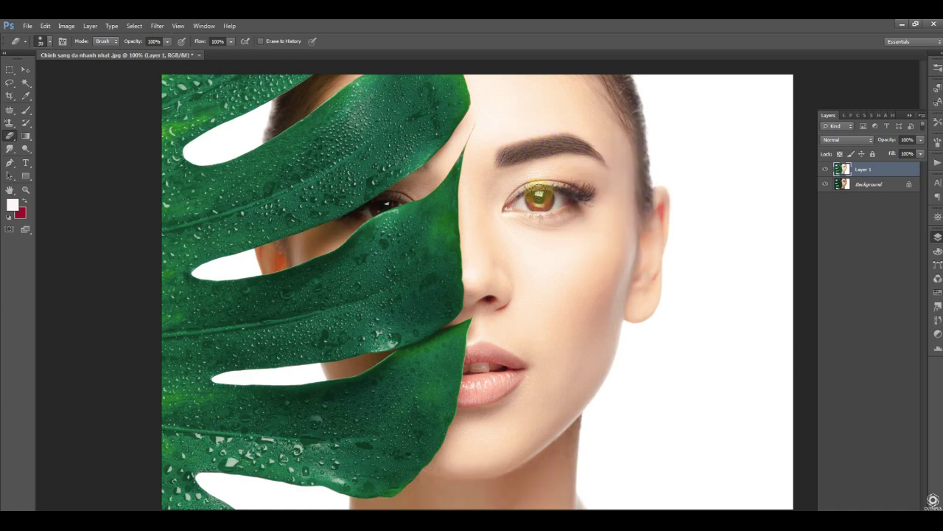
mouse_move(539, 196)
mouse_down()
mouse_move(586, 193)
mouse_move(552, 189)
mouse_move(520, 202)
mouse_move(558, 200)
mouse_up()
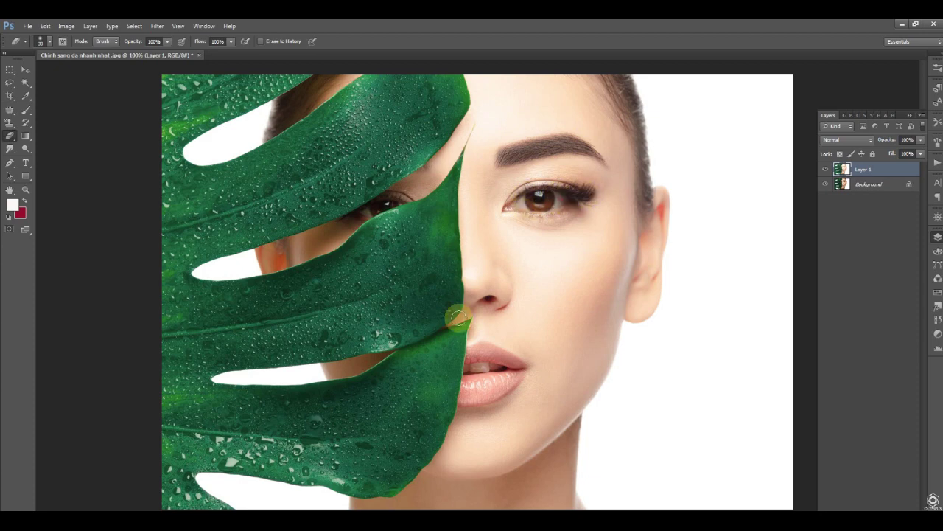
mouse_move(475, 363)
mouse_down()
mouse_move(520, 365)
mouse_move(476, 357)
mouse_move(503, 382)
mouse_move(487, 378)
mouse_up()
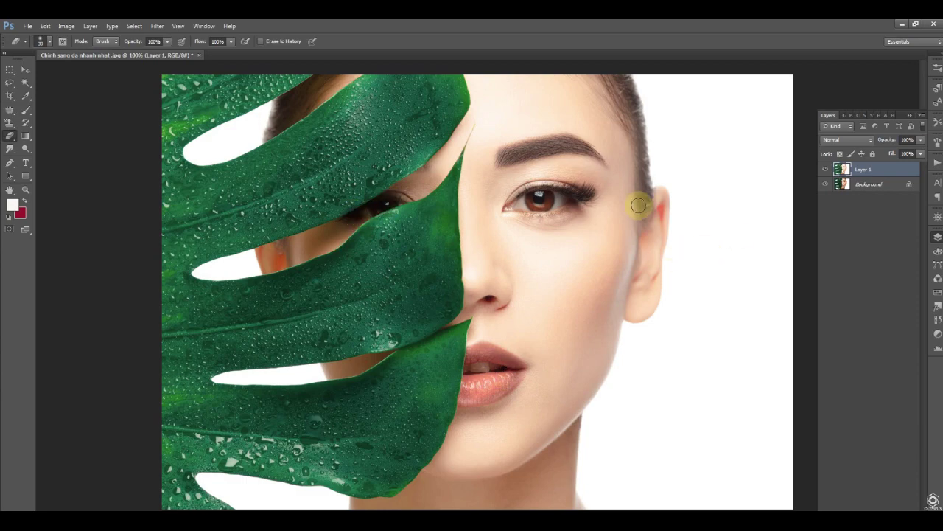
Zoom in and erase the brightening along the upper leaf edge
key(ctrl+minus)
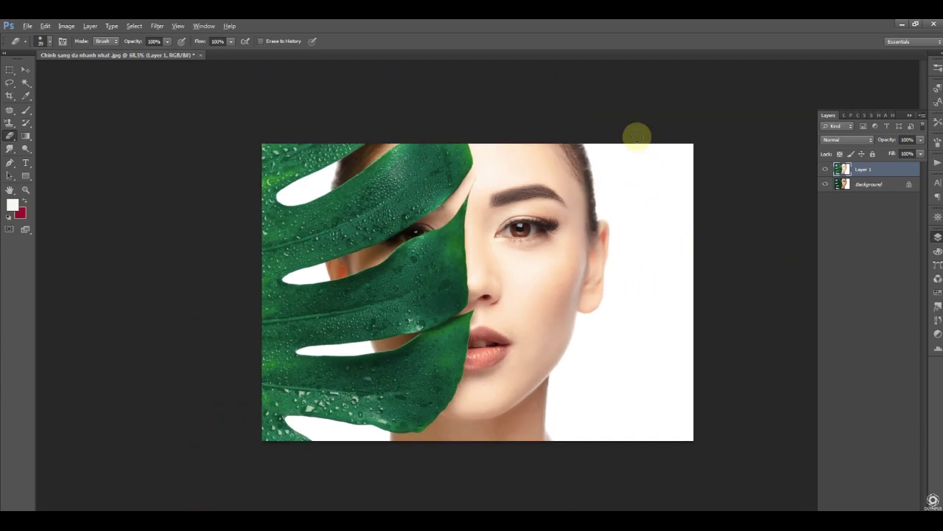
scroll(583, 144, up, 3)
mouse_move(613, 146)
mouse_down()
mouse_move(642, 166)
mouse_move(643, 230)
mouse_up()
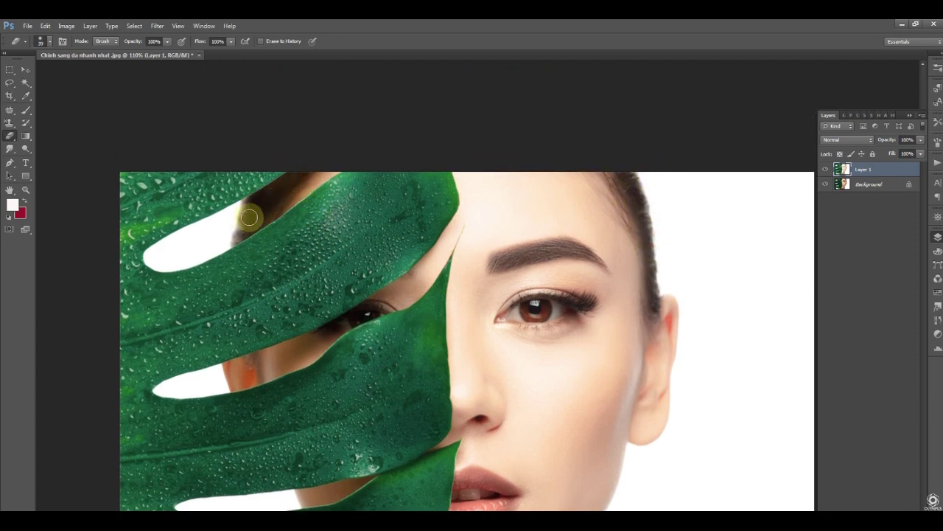
drag(249, 216, 242, 212)
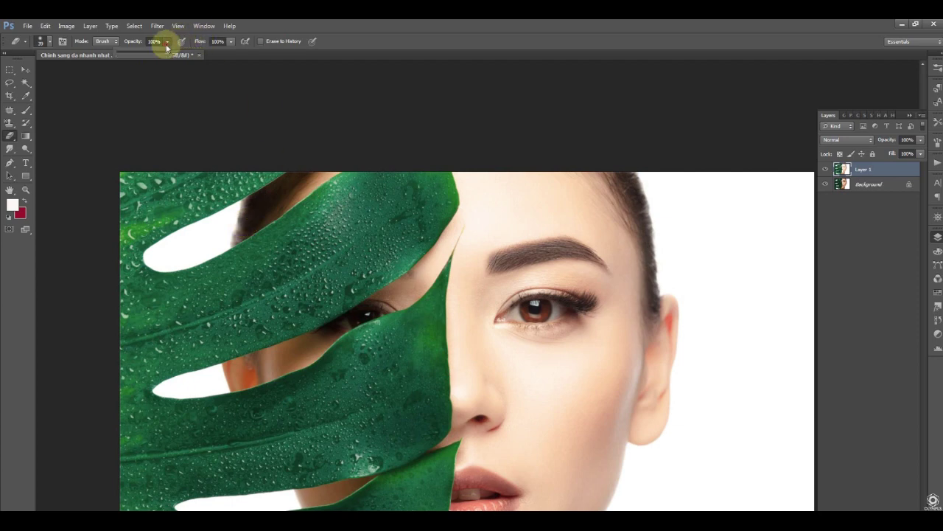
Set eraser opacity to 50% and softly erase over the eyebrow and lips
drag(167, 47, 139, 55)
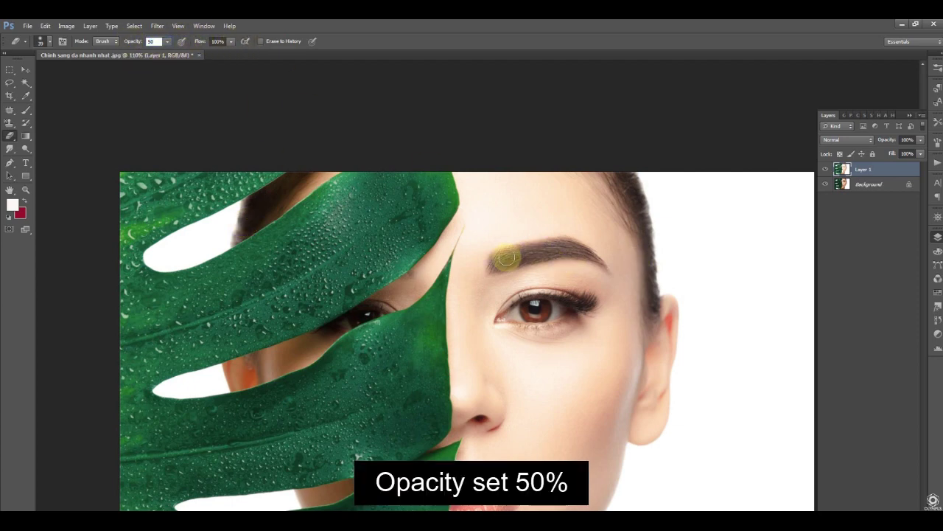
mouse_move(501, 259)
mouse_down()
mouse_move(526, 248)
mouse_move(562, 300)
mouse_up()
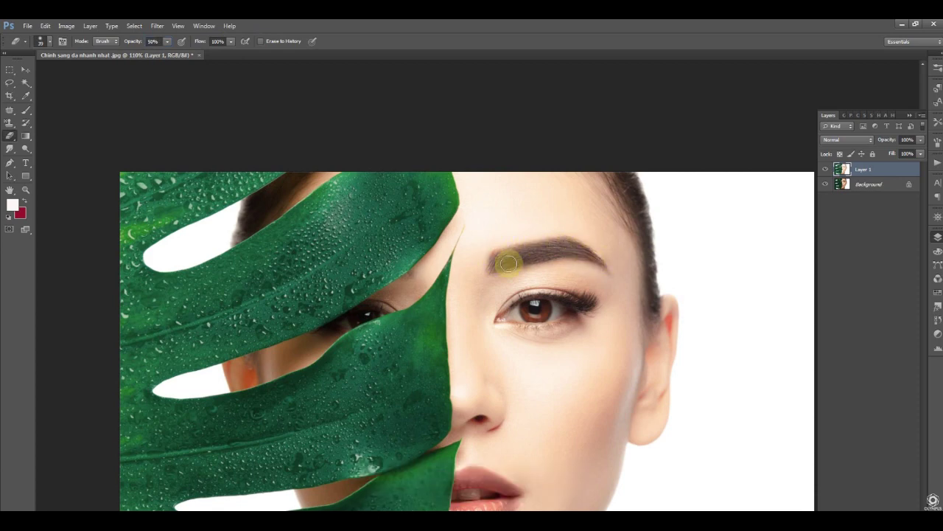
key(ctrl+0)
mouse_move(490, 372)
mouse_down()
mouse_move(512, 383)
mouse_move(523, 375)
mouse_move(511, 391)
mouse_move(542, 398)
mouse_up()
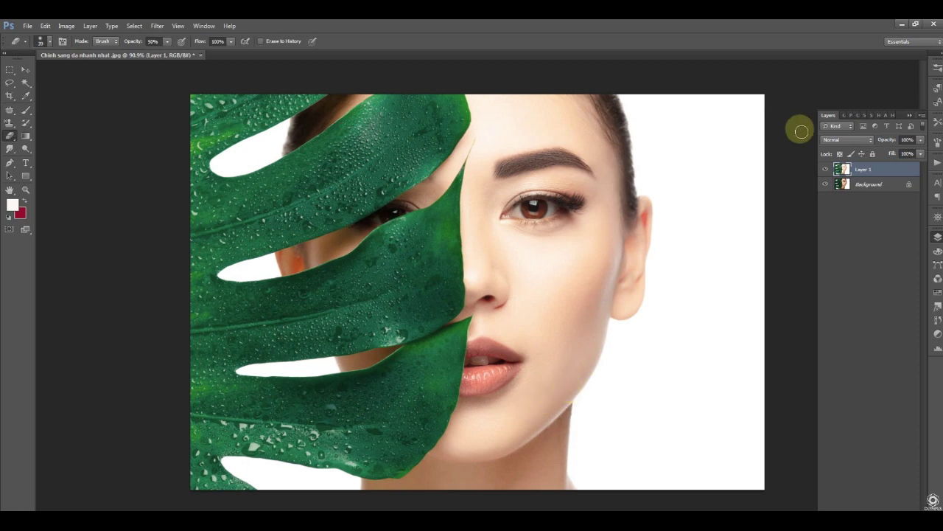
click(827, 170)
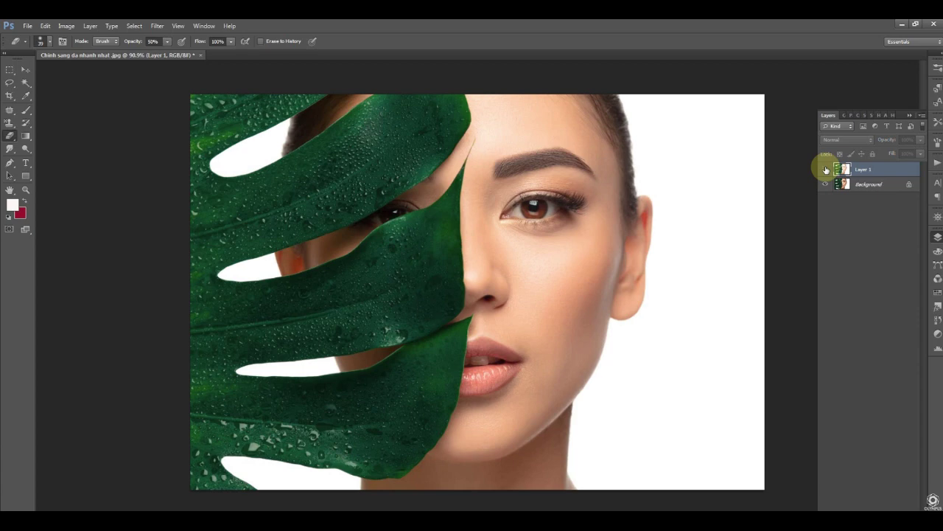
click(826, 169)
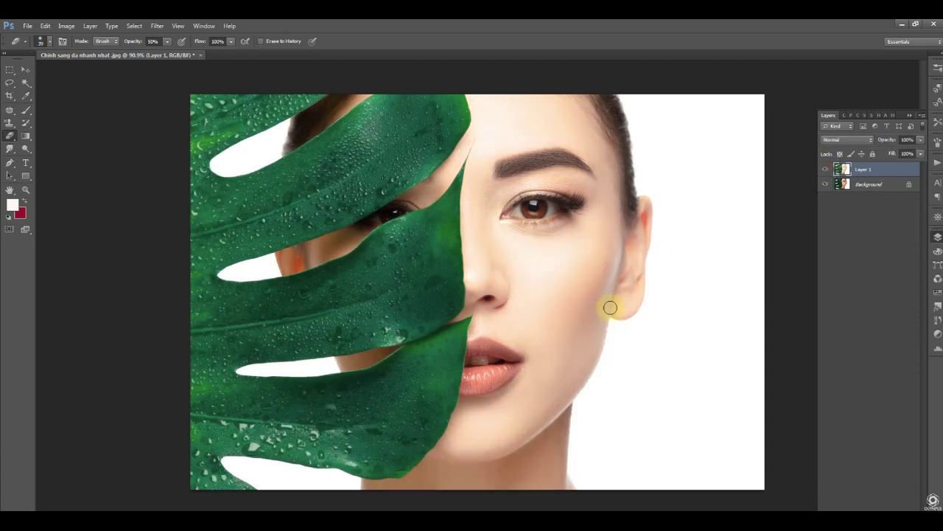